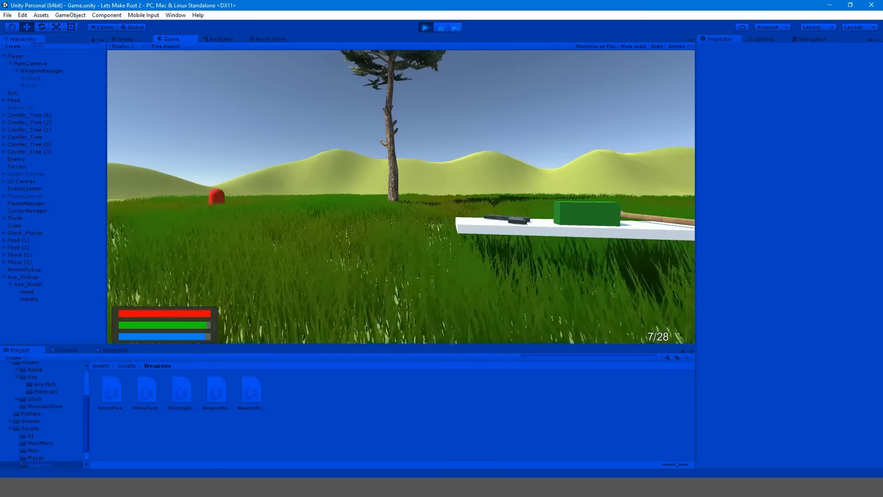
In the running game, walk to the table and pick up the axe.
{"action": "key", "text": "d"}
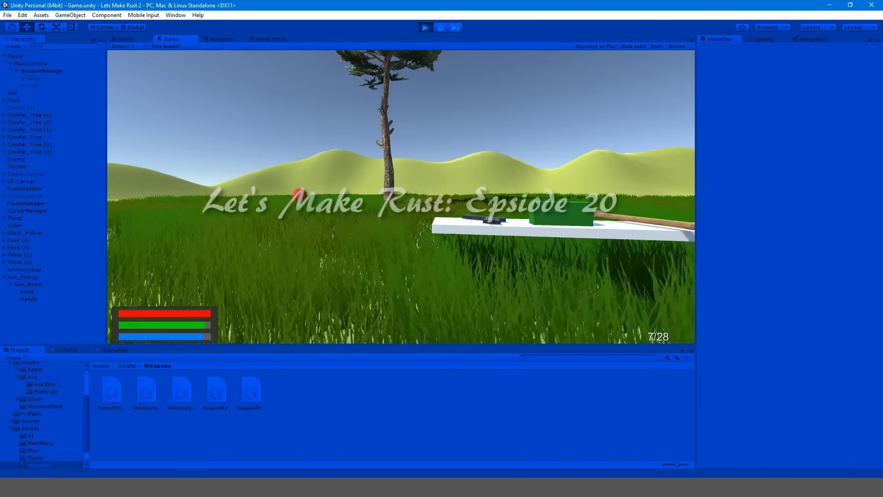
{"action": "key", "text": "w"}
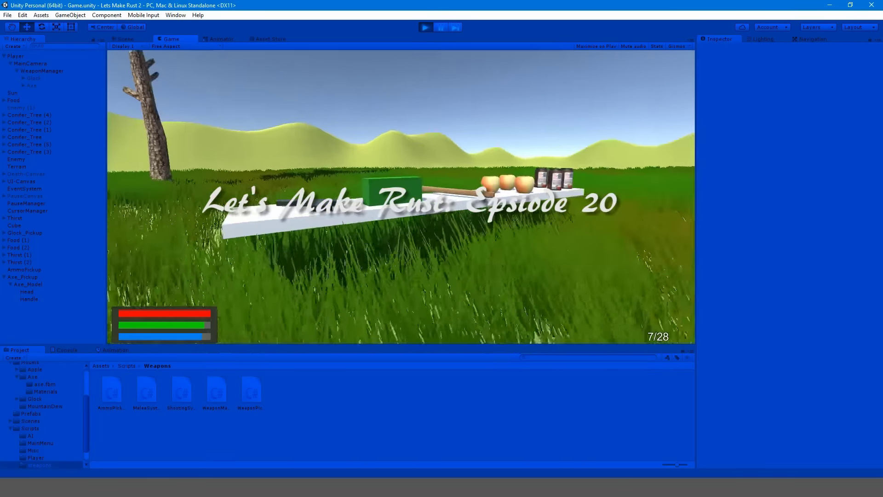
{"action": "key", "text": "w"}
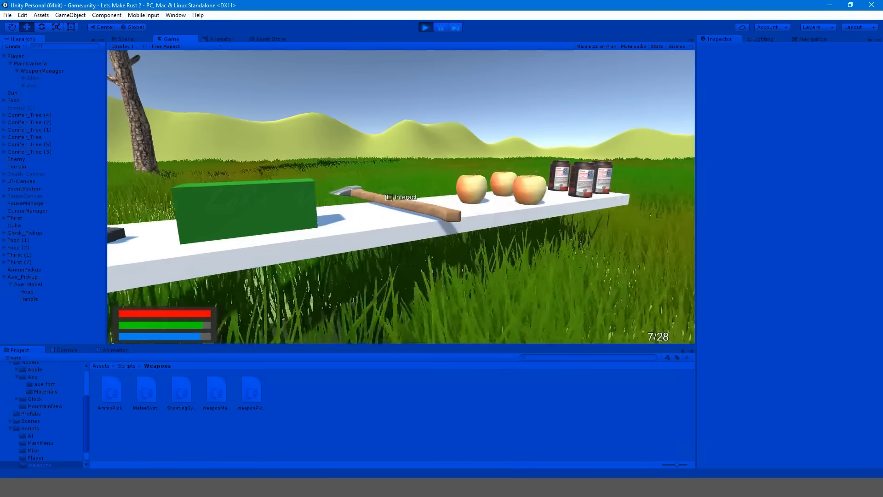
{"action": "key", "text": "e"}
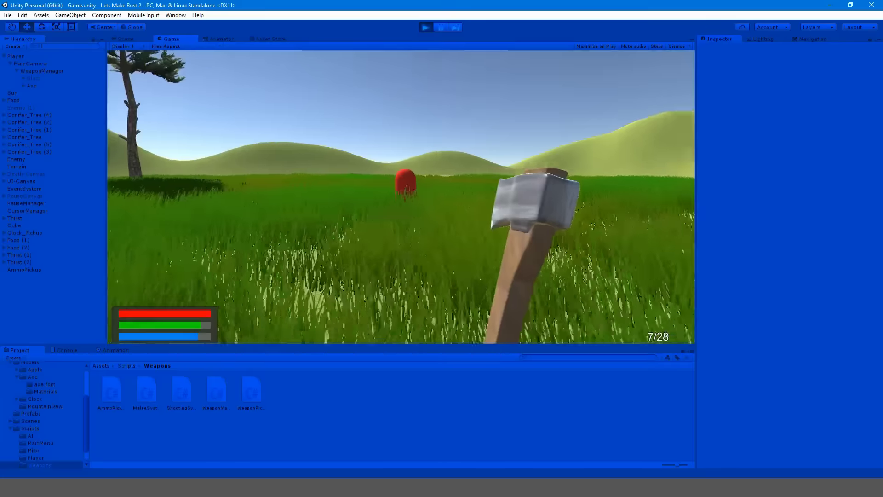
Walk around the table and enemy with the axe equipped, and exit play mode.
{"action": "key", "text": "s"}
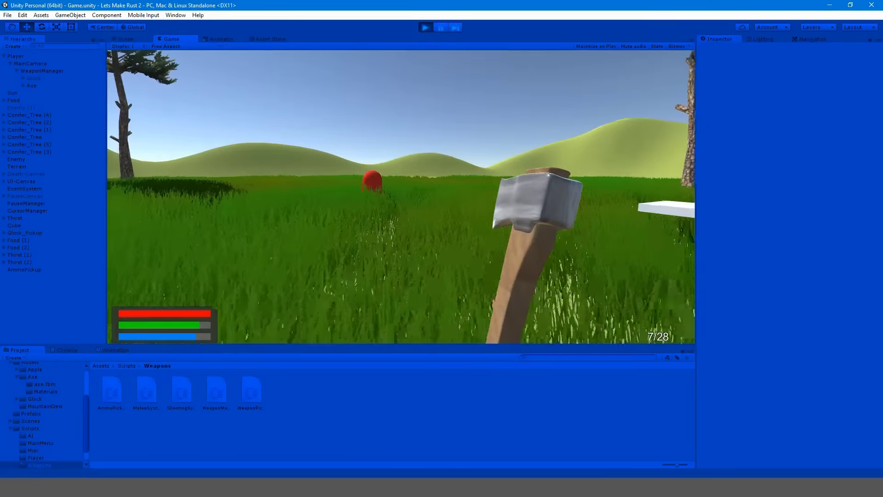
{"action": "key", "text": "d"}
{"action": "key", "text": "s"}
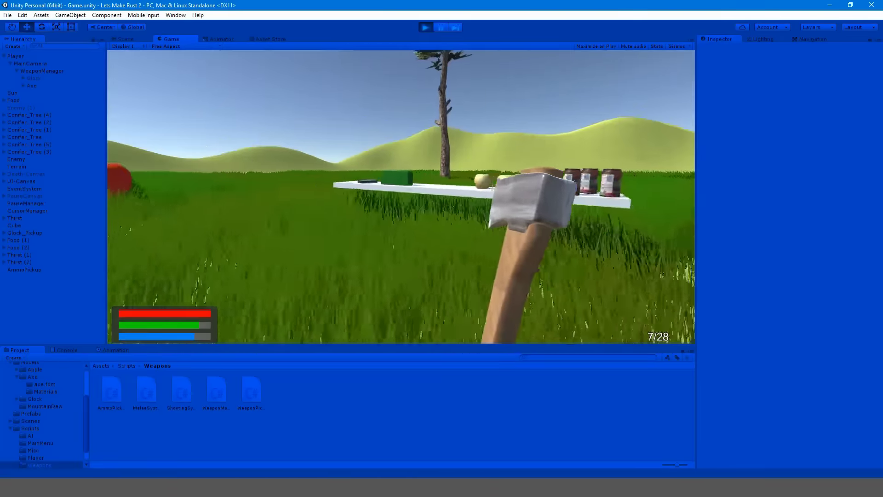
{"action": "key", "text": "w"}
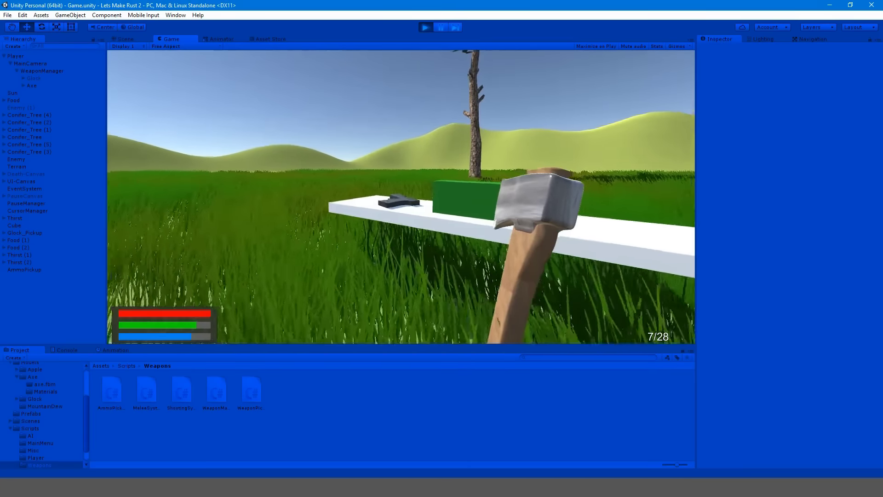
{"action": "key", "text": "s"}
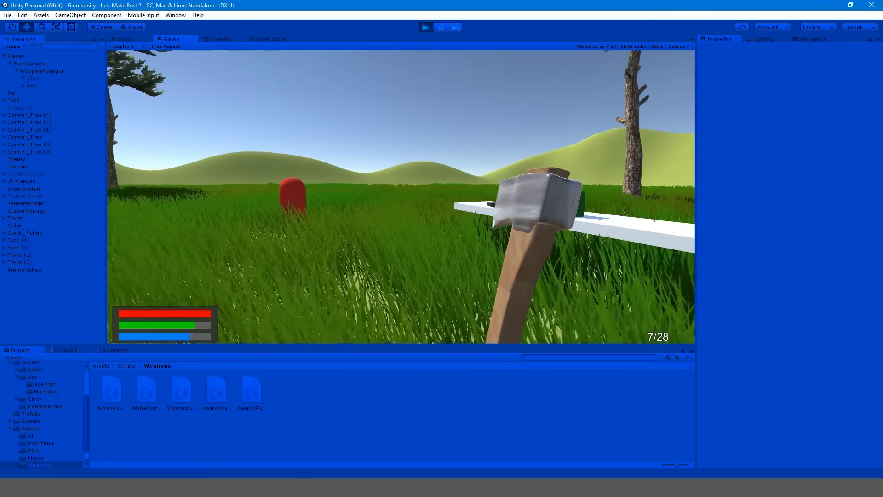
{"action": "key", "text": "s"}
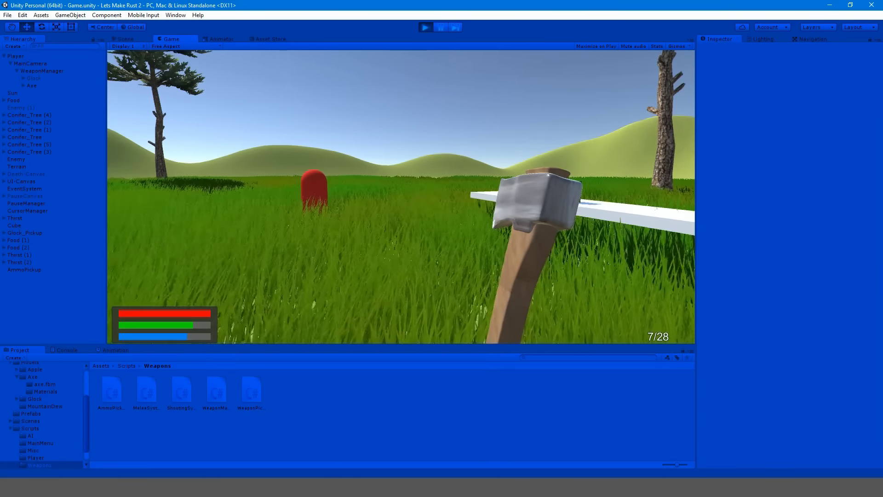
{"action": "key", "text": "s"}
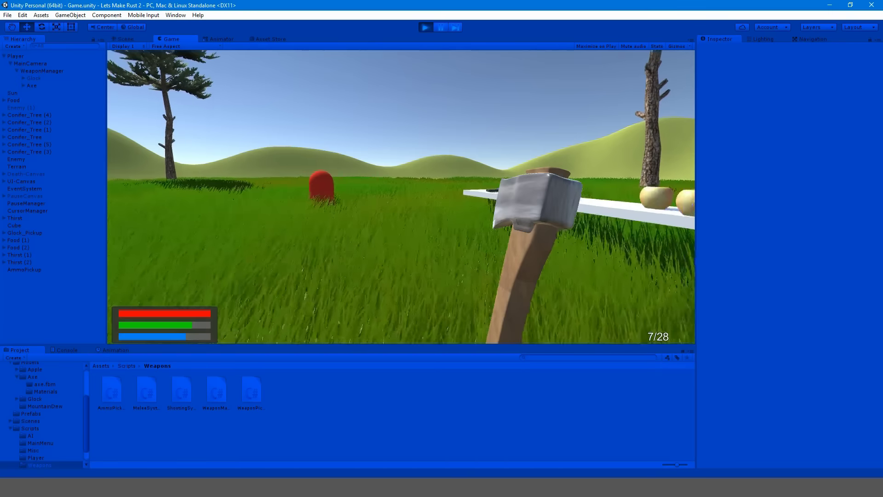
{"action": "key", "text": "s"}
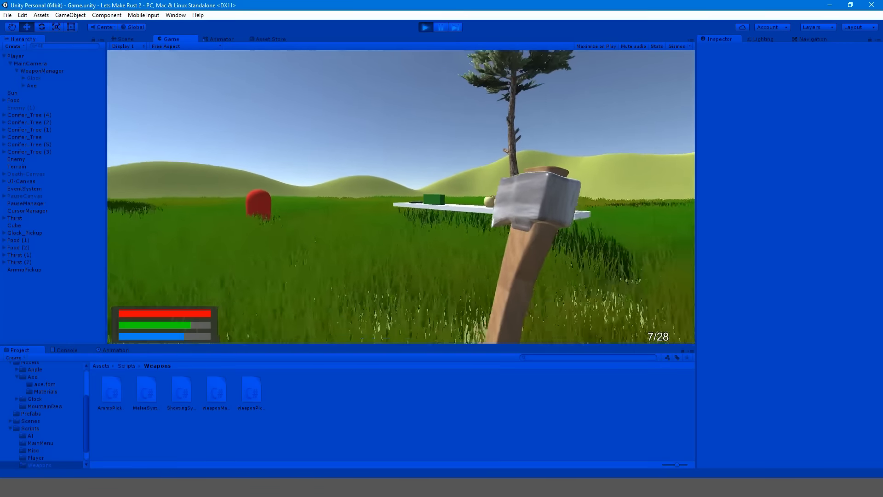
{"action": "key", "text": "s"}
{"action": "key", "text": "ctrl+p"}
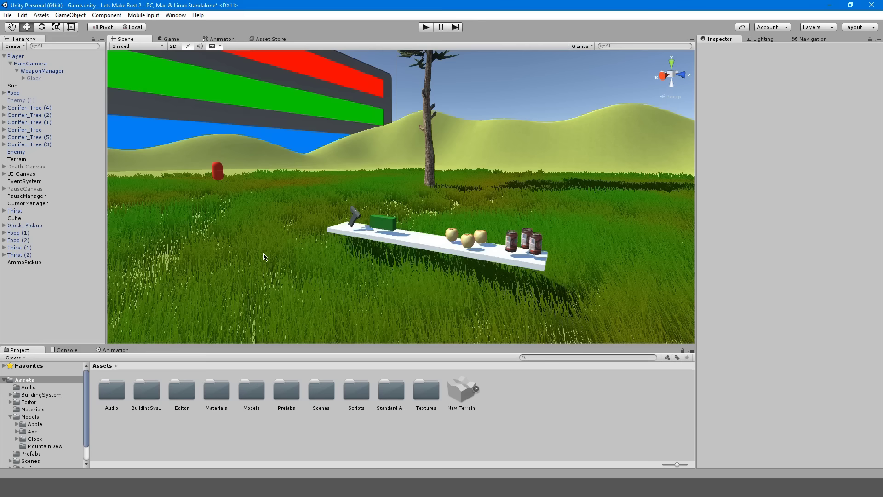
Open the ShootingSystem script from the Scripts/Weapons folder in the code editor.
{"action": "right_click_drag", "start_coordinate": [297, 238], "coordinate": [290, 242]}
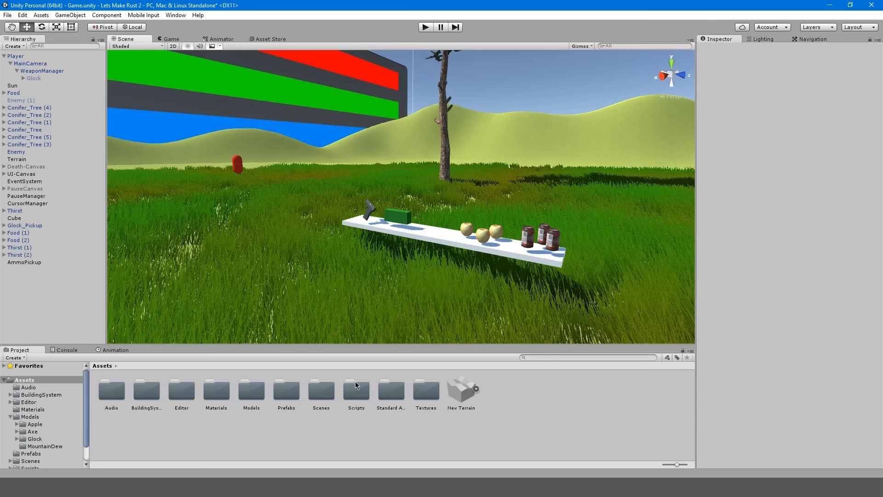
{"action": "double_click", "coordinate": [355, 389]}
{"action": "double_click", "coordinate": [245, 395]}
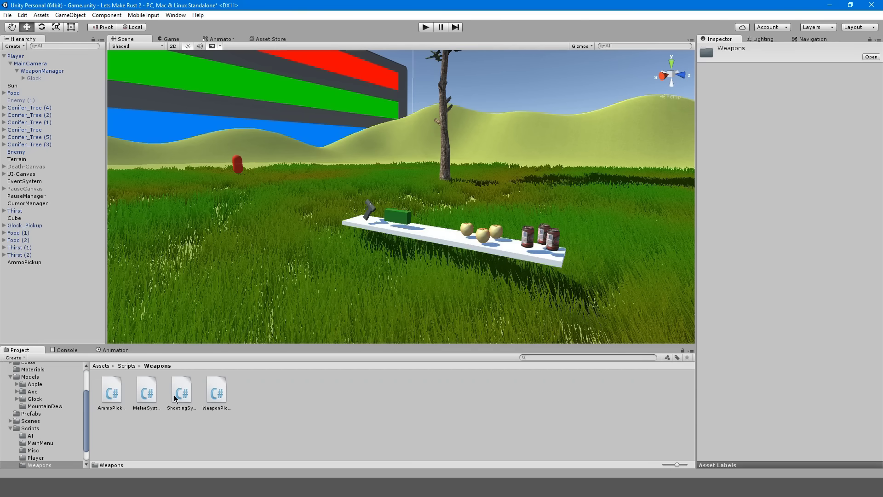
{"action": "double_click", "coordinate": [179, 396]}
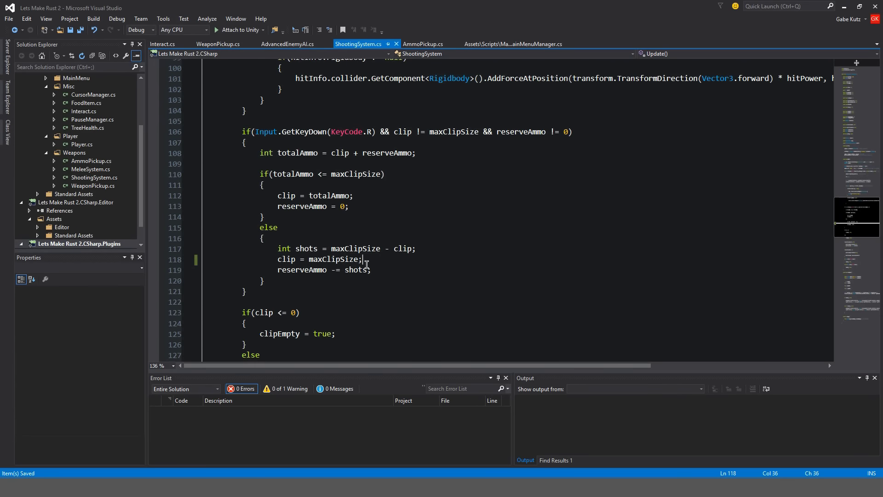
Try assigning 8 to clip in the else branch of the reload code, and undo the edit.
{"action": "key", "text": "ctrl+Left"}
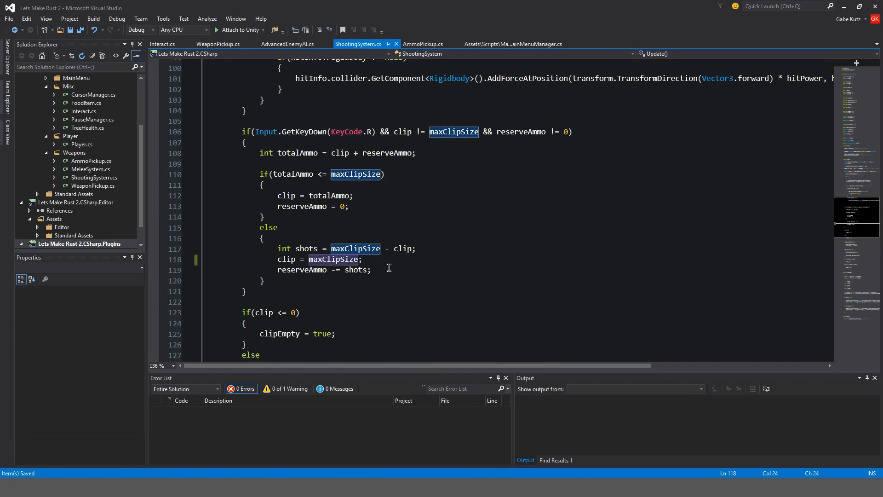
{"action": "key", "text": "ctrl+Delete"}
{"action": "type", "text": "8;"}
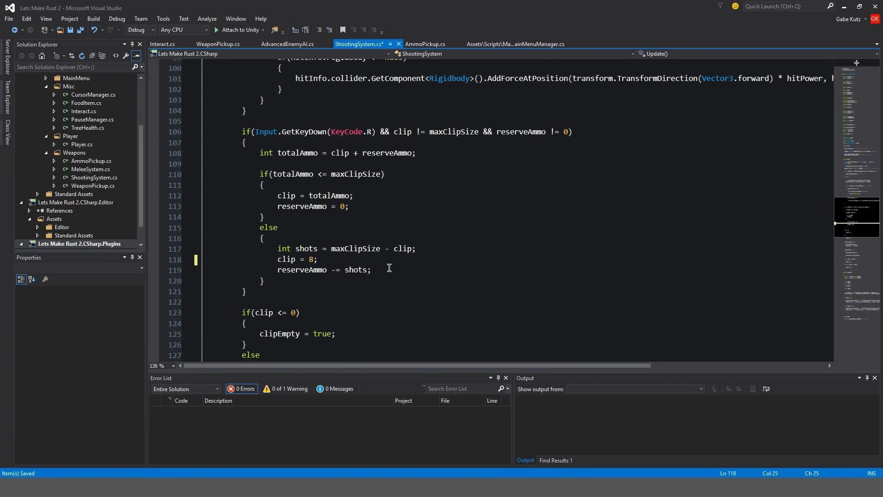
{"action": "key", "text": "ctrl+z"}
{"action": "key", "text": "ctrl+z"}
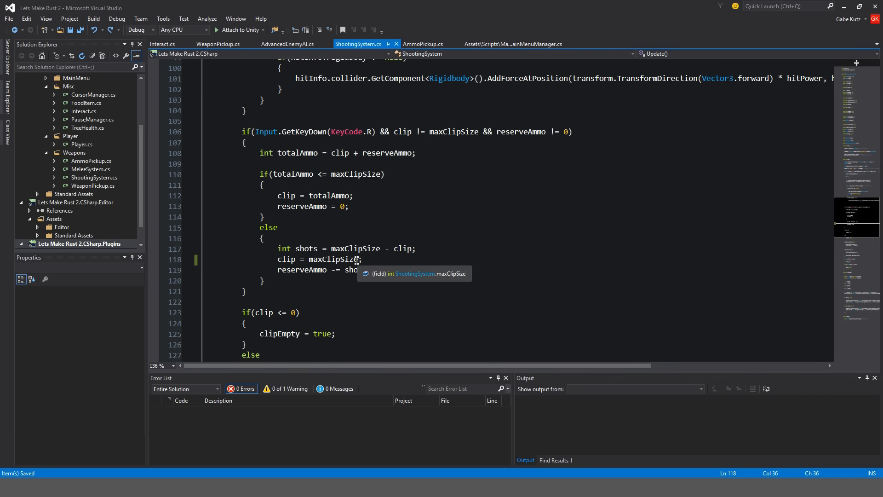
Switch back to Unity and open the Axe folder inside the Models assets.
{"action": "key", "text": "alt+Tab"}
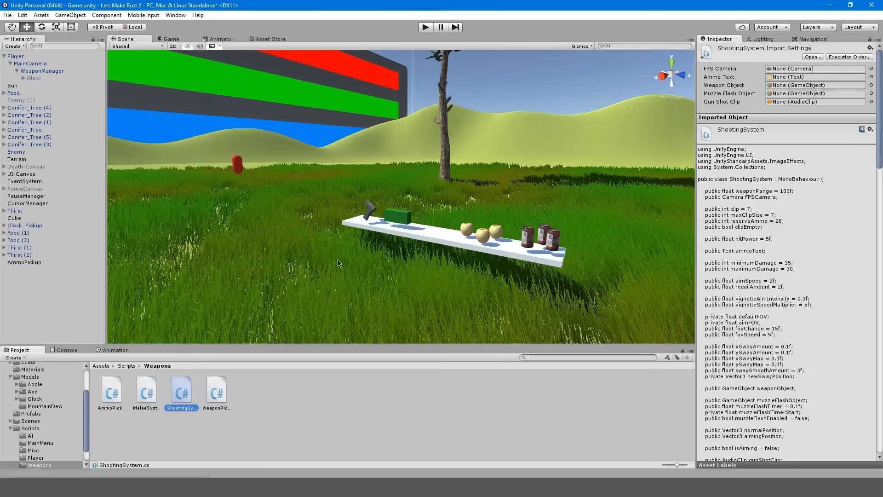
{"action": "left_click", "coordinate": [180, 407]}
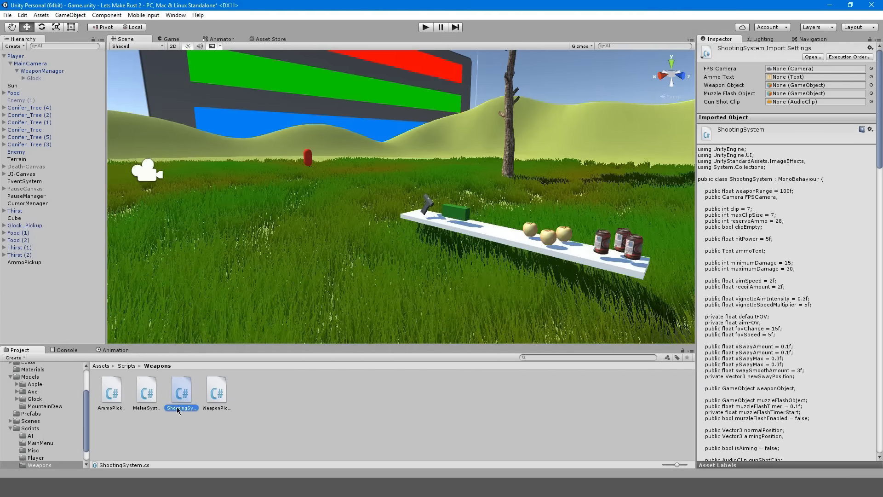
{"action": "left_click", "coordinate": [180, 424]}
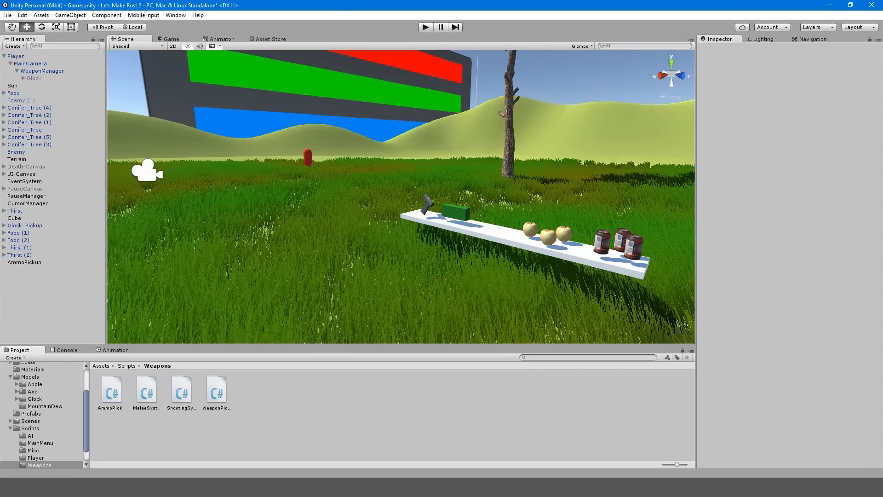
{"action": "left_click", "coordinate": [30, 377]}
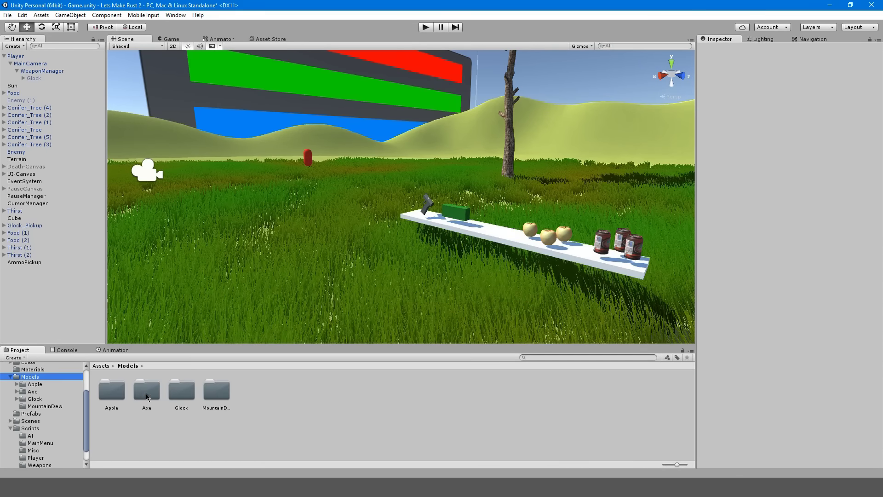
{"action": "left_click", "coordinate": [145, 394]}
{"action": "double_click", "coordinate": [145, 393]}
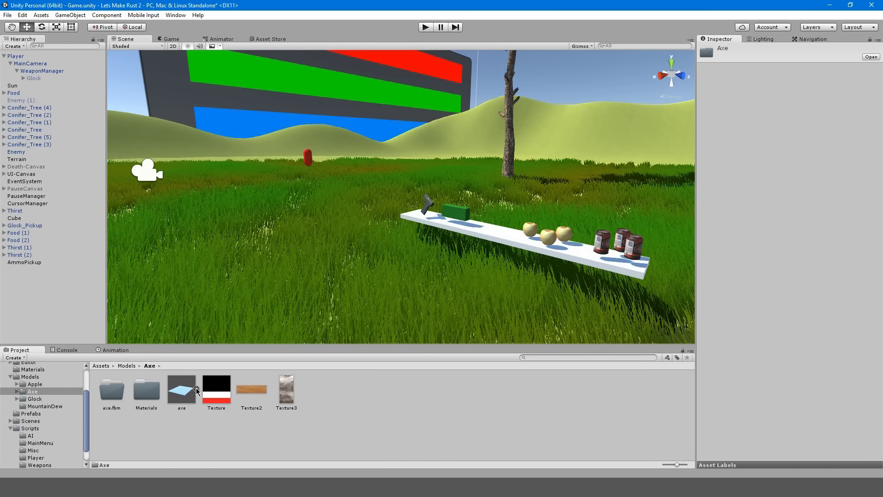
Examine the axe model's Model import settings and the parts contained in the asset.
{"action": "left_click", "coordinate": [183, 391]}
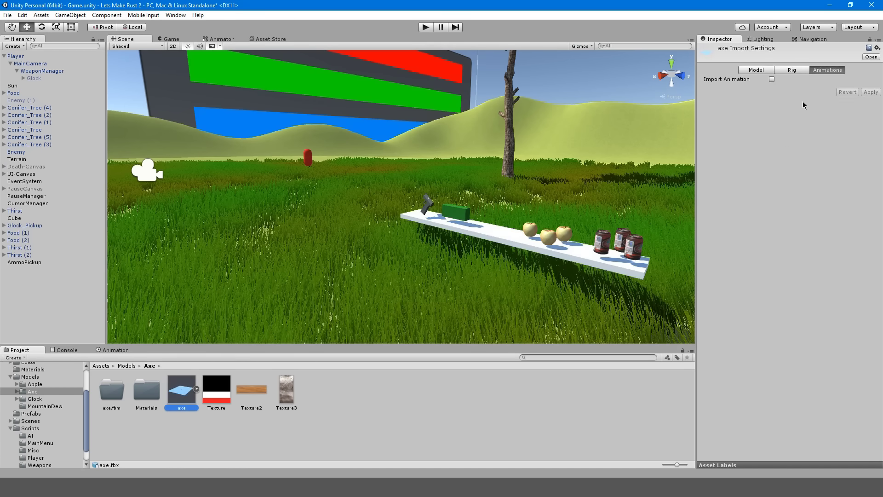
{"action": "left_click", "coordinate": [754, 70]}
{"action": "left_click", "coordinate": [198, 390]}
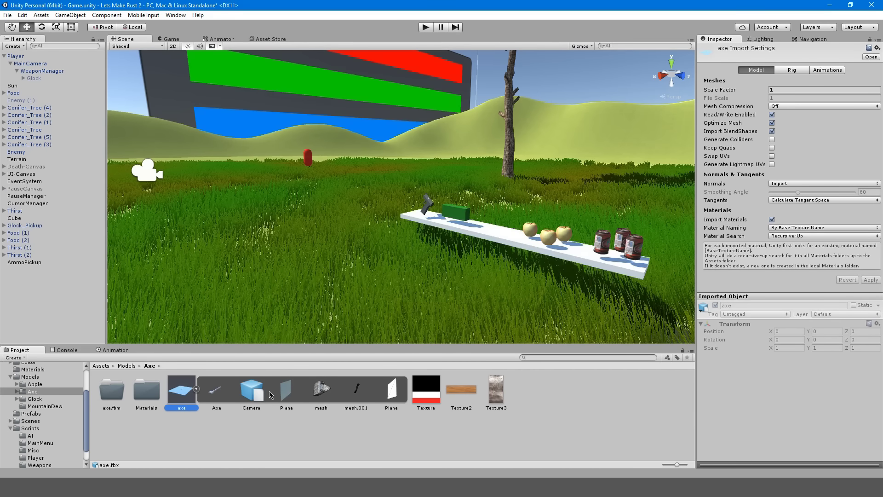
{"action": "left_click", "coordinate": [216, 391]}
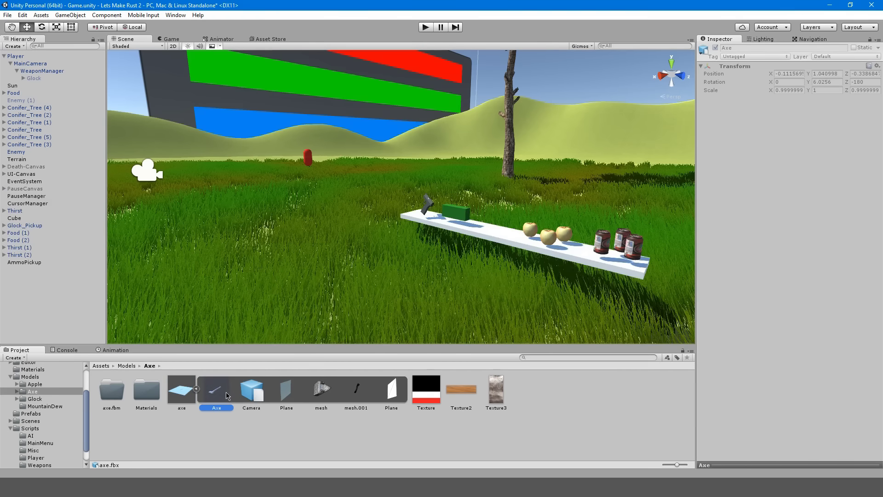
{"action": "left_click", "coordinate": [187, 393]}
{"action": "left_click", "coordinate": [196, 389]}
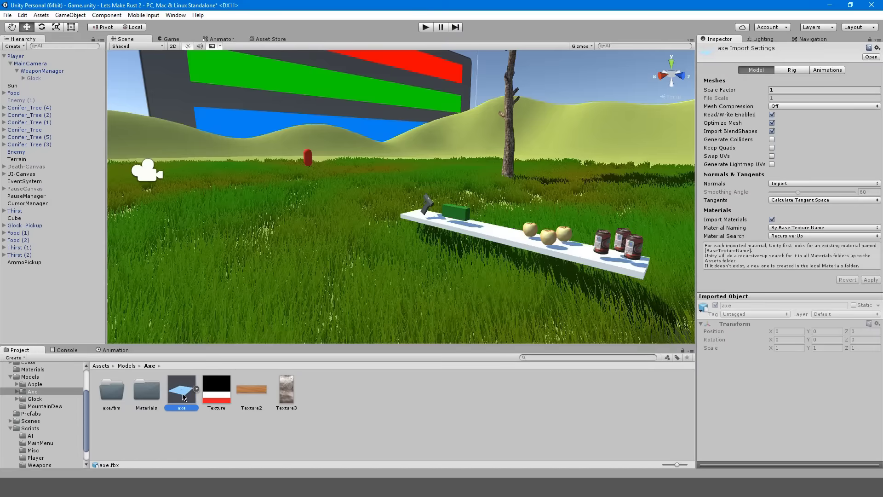
Place the axe model in the scene above the grass near the table.
{"action": "left_click_drag", "start_coordinate": [182, 391], "coordinate": [348, 144]}
{"action": "right_click_drag", "start_coordinate": [349, 150], "coordinate": [499, 252]}
{"action": "key", "text": "w"}
{"action": "key", "text": "s"}
{"action": "key", "text": "w"}
{"action": "key", "text": "s"}
{"action": "left_click_drag", "start_coordinate": [501, 253], "coordinate": [231, 193], "text": "alt"}
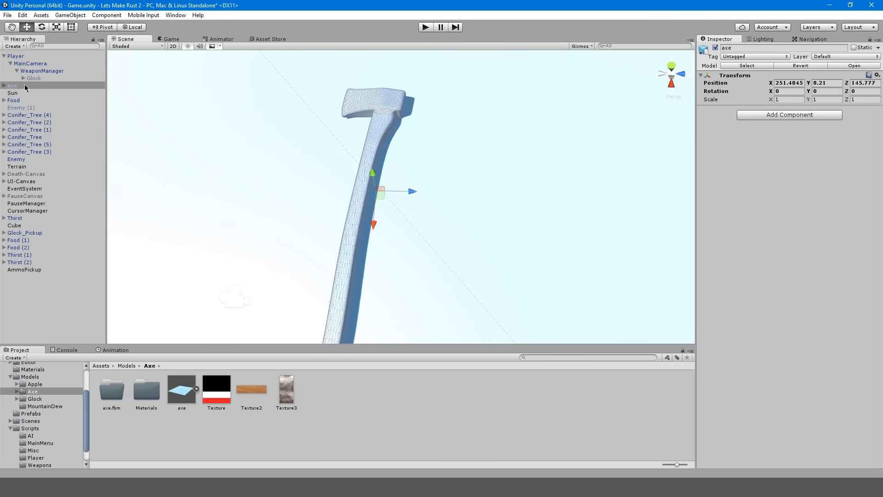
Delete the Plane and Camera children from the placed axe object.
{"action": "left_click", "coordinate": [3, 86]}
{"action": "left_click", "coordinate": [24, 100]}
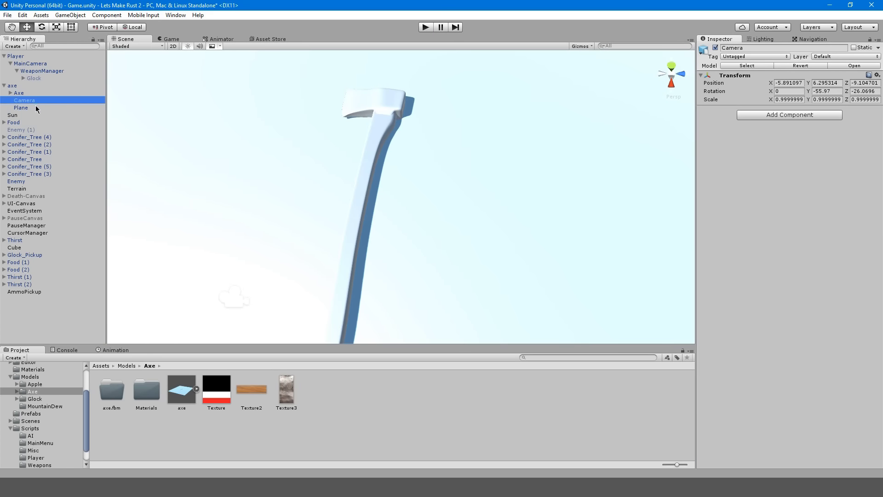
{"action": "left_click_drag", "start_coordinate": [36, 108], "coordinate": [32, 105]}
{"action": "left_click", "coordinate": [467, 262]}
{"action": "left_click", "coordinate": [42, 100]}
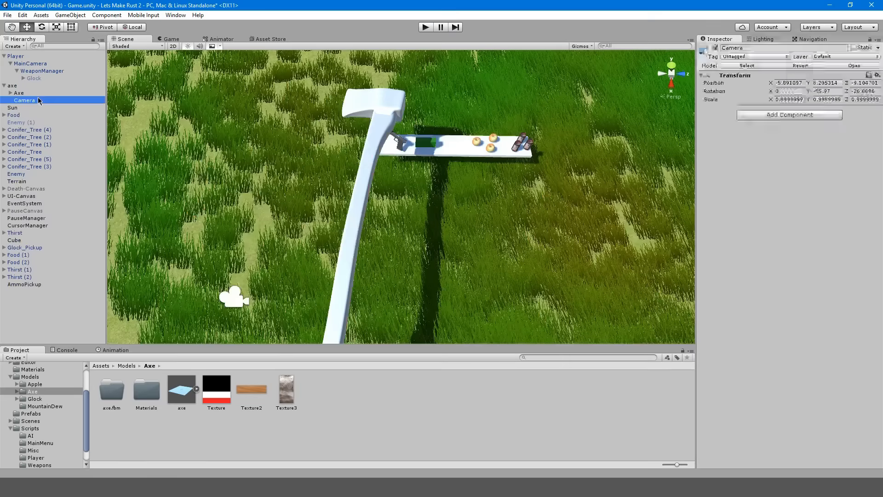
{"action": "key", "text": "Delete"}
Parent the inner Axe object to WeaponManager and delete the emptied axe root object.
{"action": "left_click", "coordinate": [14, 93]}
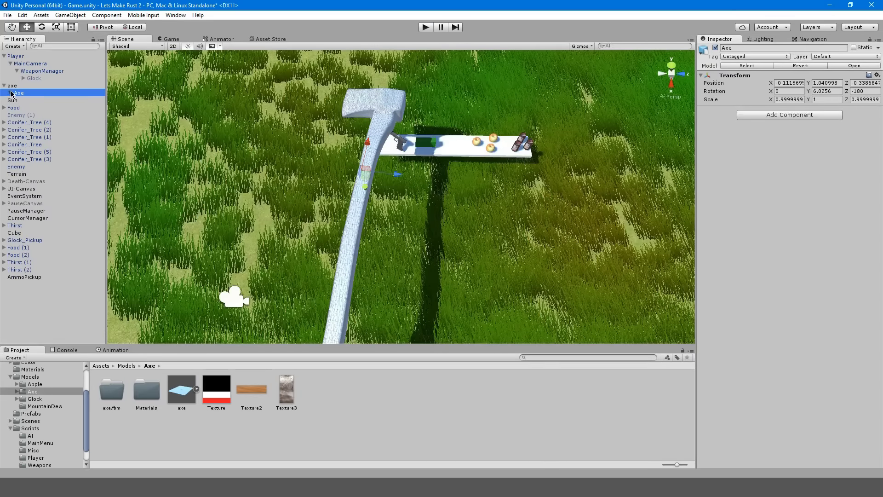
{"action": "left_click_drag", "start_coordinate": [18, 93], "coordinate": [54, 72]}
{"action": "left_click", "coordinate": [30, 93]}
{"action": "key", "text": "Delete"}
Identify the axe's two mesh parts and rename the blade mesh under Axe as Head.
{"action": "left_click", "coordinate": [42, 86]}
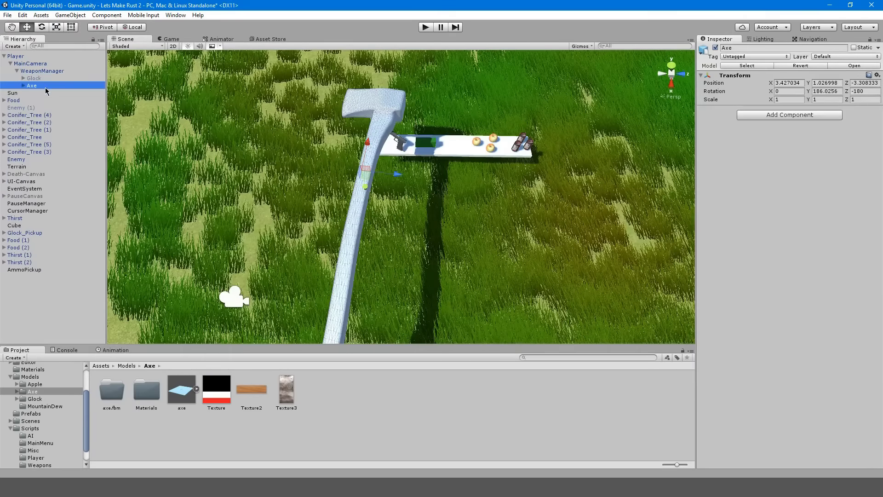
{"action": "left_click", "coordinate": [23, 86]}
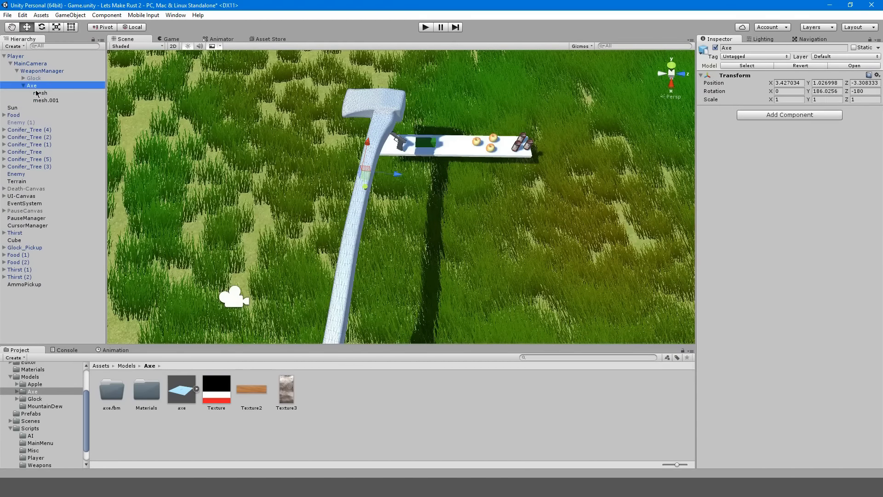
{"action": "left_click", "coordinate": [41, 93]}
{"action": "left_click", "coordinate": [54, 100]}
{"action": "left_click", "coordinate": [52, 95]}
{"action": "right_click_drag", "start_coordinate": [286, 128], "coordinate": [226, 126]}
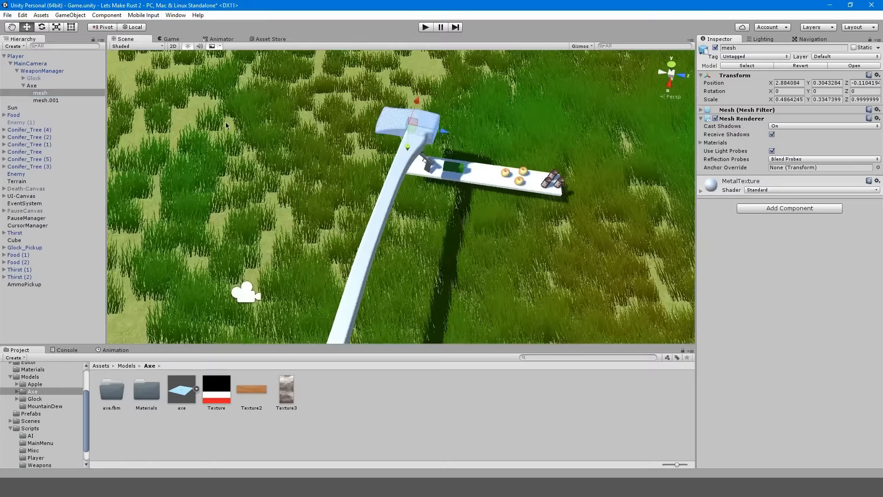
{"action": "left_click", "coordinate": [60, 94]}
{"action": "right_click_drag", "start_coordinate": [321, 177], "coordinate": [319, 164]}
{"action": "scroll", "coordinate": [318, 165], "scroll_direction": "up", "scroll_amount": 3}
{"action": "left_click", "coordinate": [41, 94]}
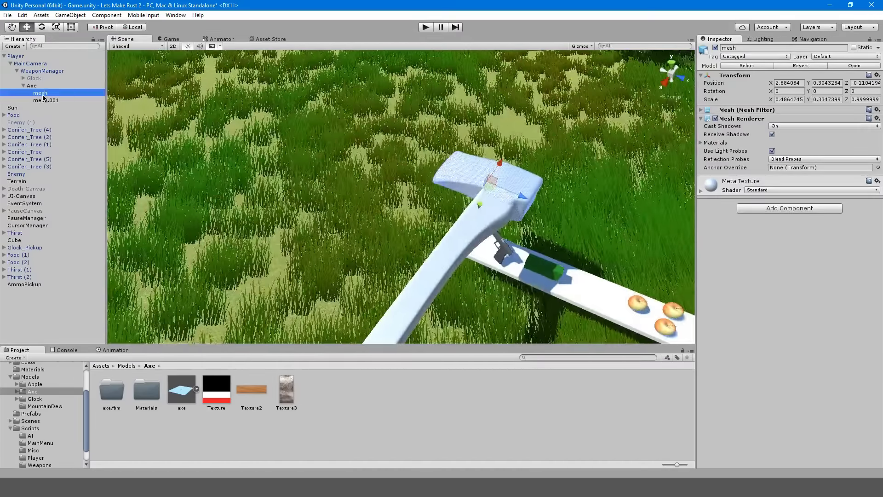
{"action": "left_click", "coordinate": [57, 95]}
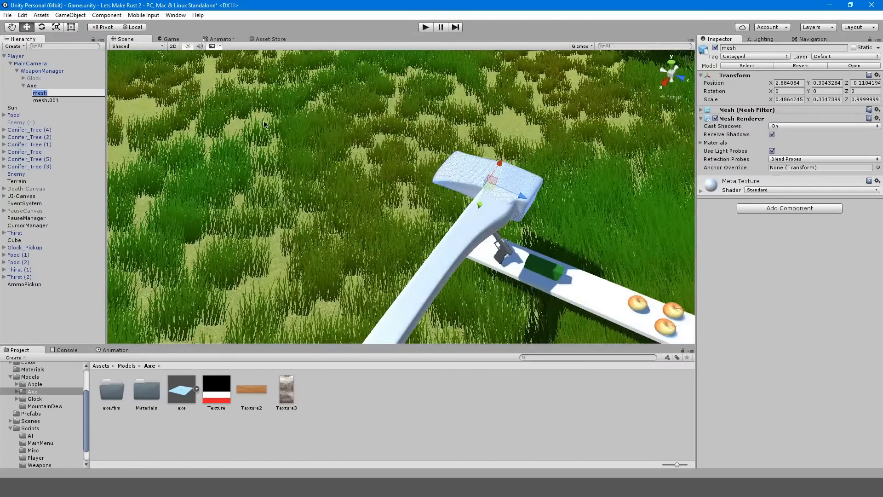
{"action": "type", "text": "Head"}
{"action": "key", "text": "Return"}
Rename the axe's mesh.001 child as Bar and save the scene.
{"action": "key", "text": "Left"}
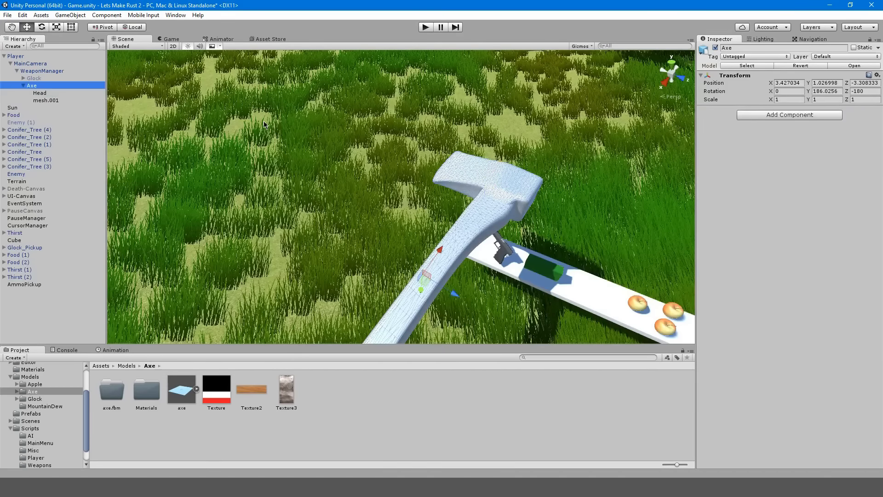
{"action": "key", "text": "Down"}
{"action": "key", "text": "Down"}
{"action": "key", "text": "F2"}
{"action": "type", "text": "Bar"}
{"action": "key", "text": "Return"}
{"action": "key", "text": "ctrl+s"}
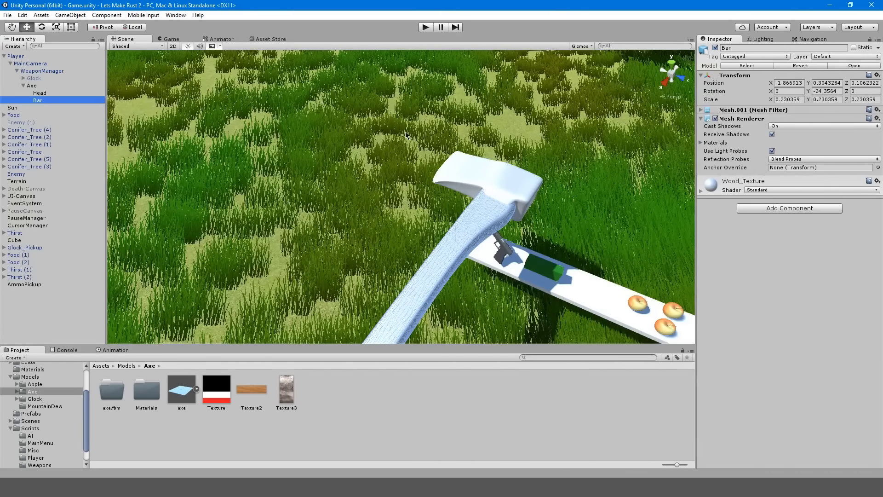
Rename the Bar part of the axe as Handle, save the scene and collapse the Axe object.
{"action": "key", "text": "F2"}
{"action": "type", "text": "Handle"}
{"action": "key", "text": "Return"}
{"action": "key", "text": "ctrl+s"}
{"action": "left_click", "coordinate": [32, 86]}
{"action": "left_click", "coordinate": [23, 86]}
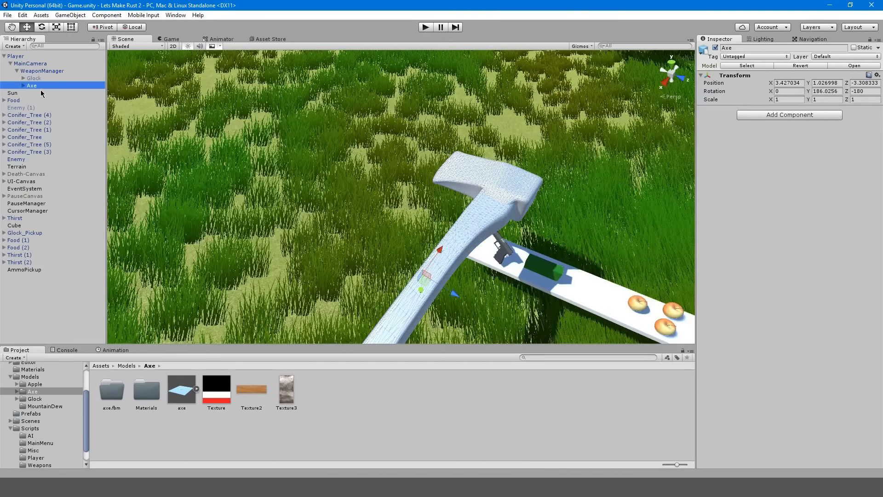
Move all three materials out of the axe's Materials folder into the Axe model folder.
{"action": "middle_click_drag", "start_coordinate": [242, 238], "coordinate": [235, 235]}
{"action": "double_click", "coordinate": [144, 388]}
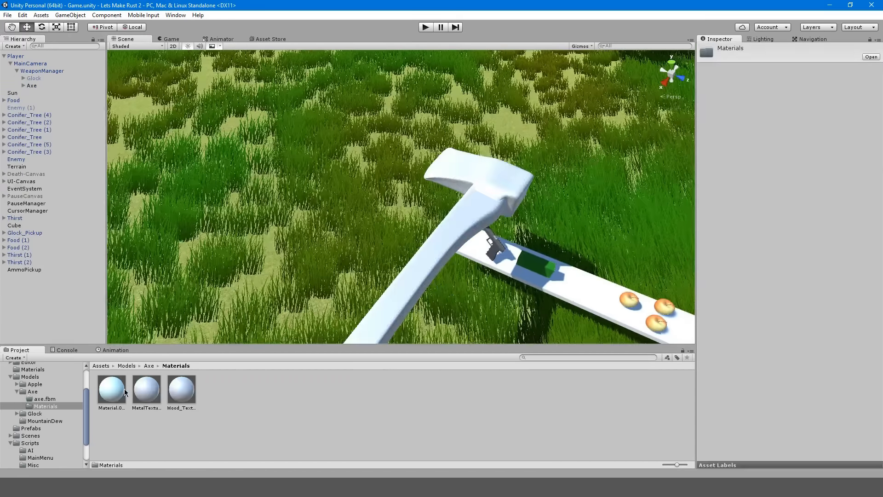
{"action": "left_click", "coordinate": [121, 392]}
{"action": "key", "text": "ctrl+a"}
{"action": "left_click_drag", "start_coordinate": [130, 395], "coordinate": [53, 402]}
{"action": "left_click", "coordinate": [53, 400]}
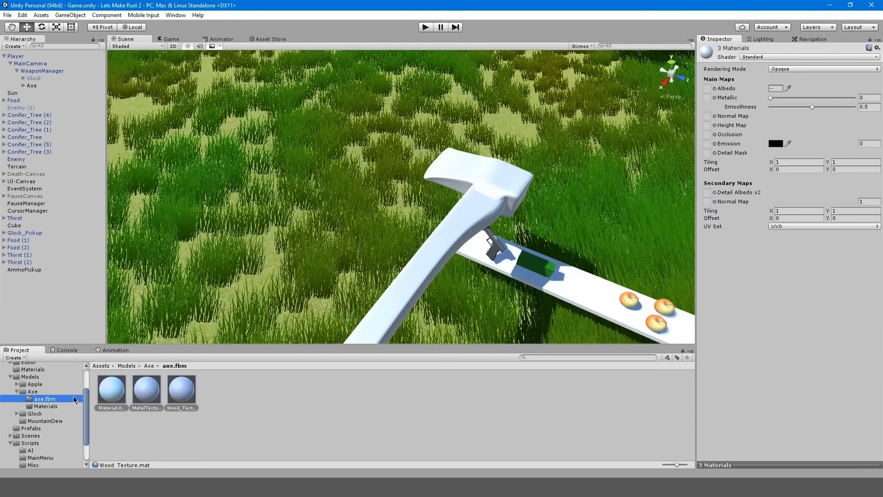
{"action": "left_click", "coordinate": [112, 394]}
{"action": "left_click", "coordinate": [185, 391], "text": "shift"}
{"action": "left_click_drag", "start_coordinate": [185, 391], "coordinate": [47, 395]}
Delete the emptied Materials and axe.fbm folders from the Axe model folder.
{"action": "left_click", "coordinate": [142, 394]}
{"action": "key", "text": "Delete"}
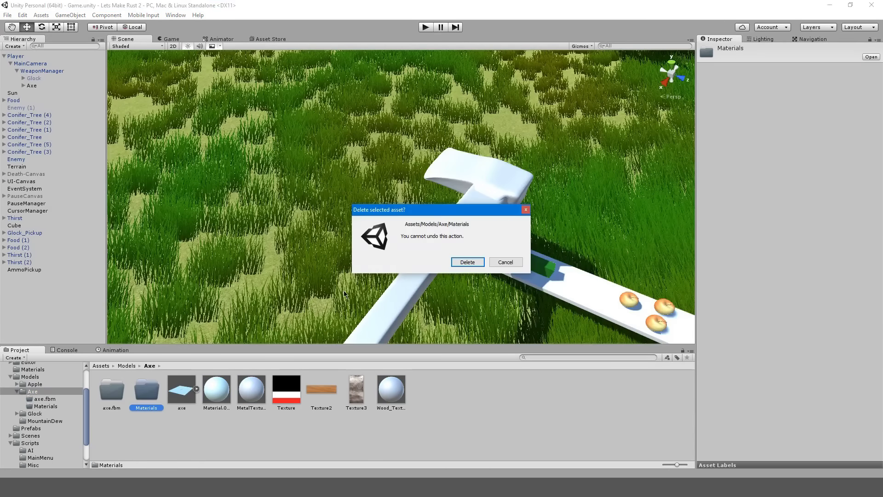
{"action": "left_click", "coordinate": [458, 260]}
{"action": "left_click", "coordinate": [106, 399]}
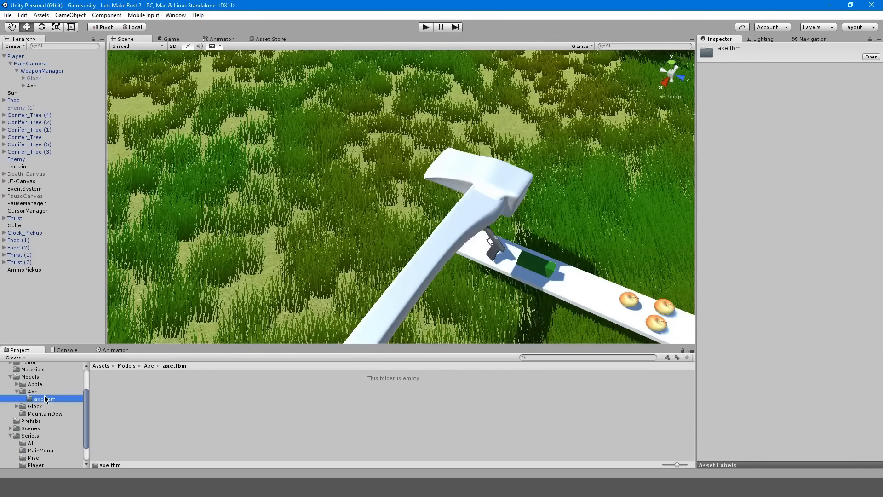
{"action": "key", "text": "Delete"}
{"action": "left_click", "coordinate": [460, 262]}
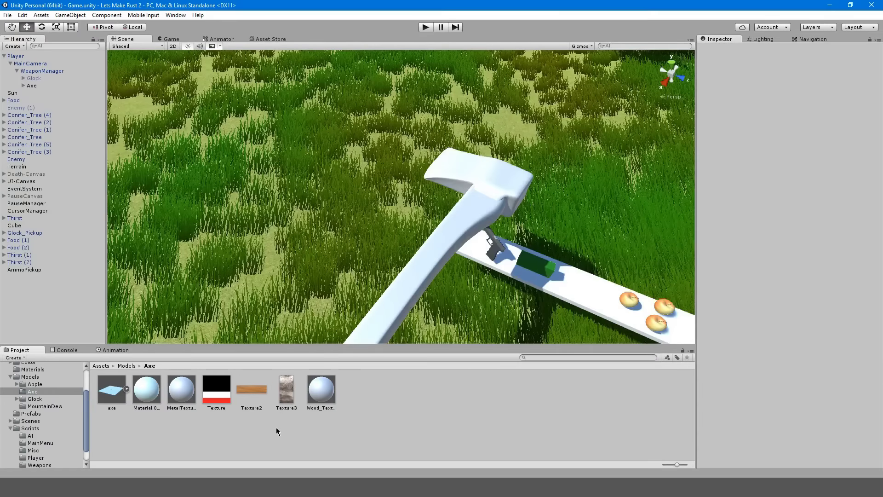
Delete the black, white and red image named Texture from the Axe model folder.
{"action": "left_click", "coordinate": [216, 390]}
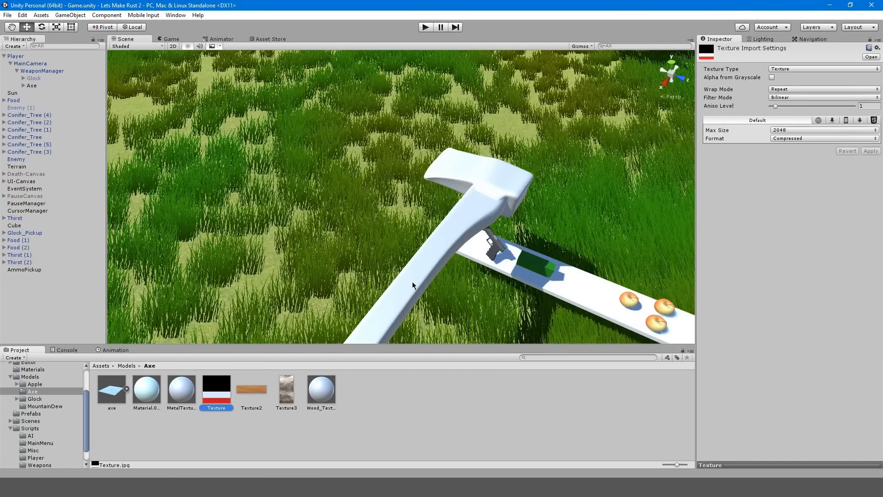
{"action": "key", "text": "Delete"}
{"action": "left_click", "coordinate": [474, 264]}
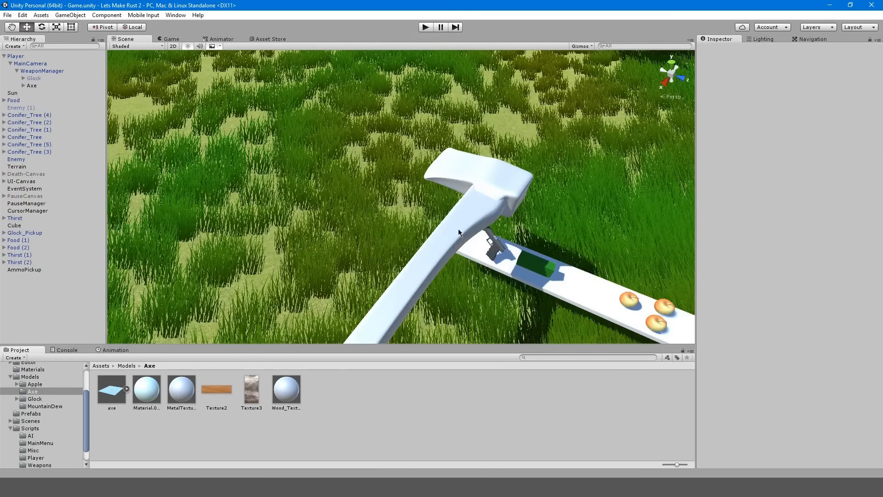
Assign Texture2 as the Albedo map of the Wood_Texture material used by the axe handle.
{"action": "left_click", "coordinate": [33, 86]}
{"action": "key", "text": "Right"}
{"action": "left_click", "coordinate": [42, 101]}
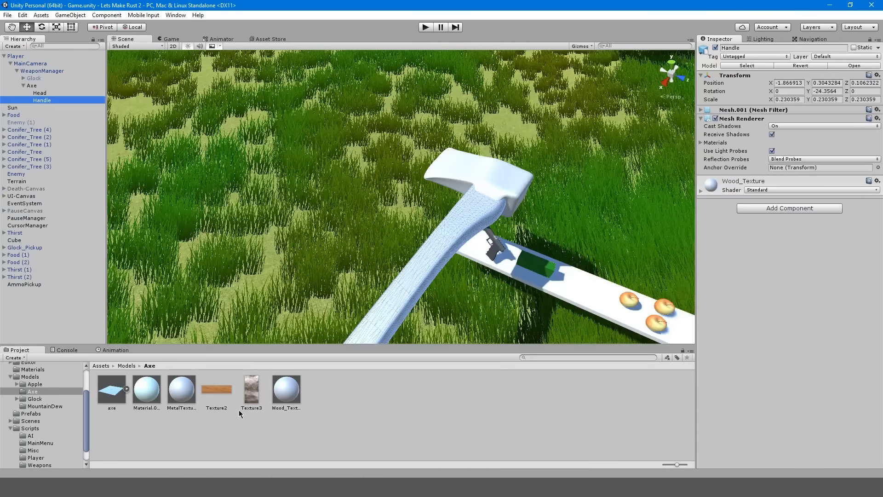
{"action": "left_click", "coordinate": [286, 389]}
{"action": "left_click_drag", "start_coordinate": [211, 391], "coordinate": [708, 89]}
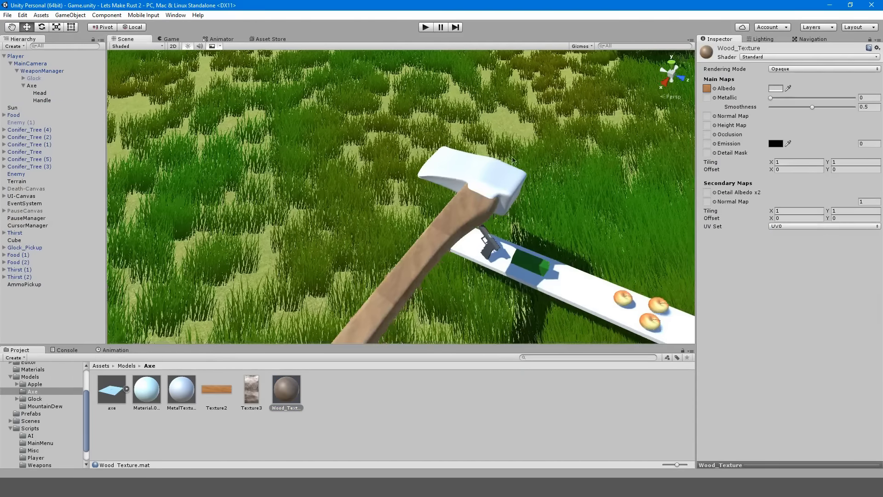
Assign Texture3 as the Albedo map of both the Material.001 and MetalTexture materials.
{"action": "left_click", "coordinate": [157, 396]}
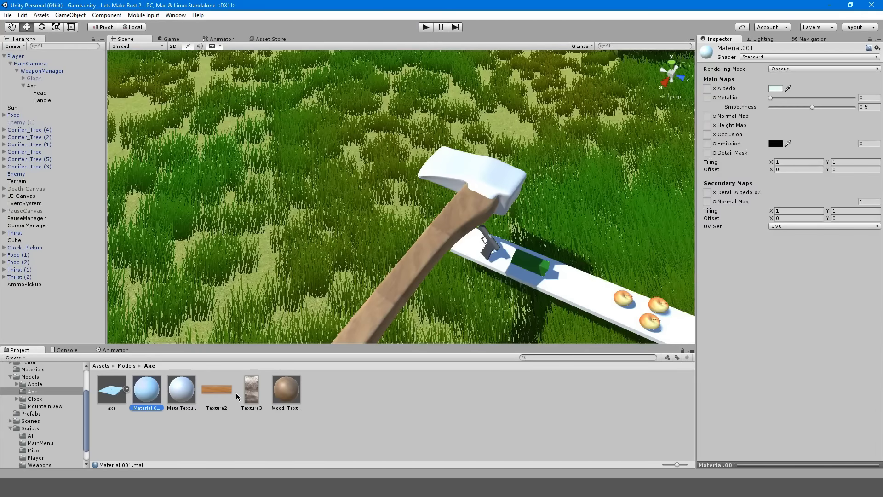
{"action": "left_click_drag", "start_coordinate": [251, 394], "coordinate": [715, 92]}
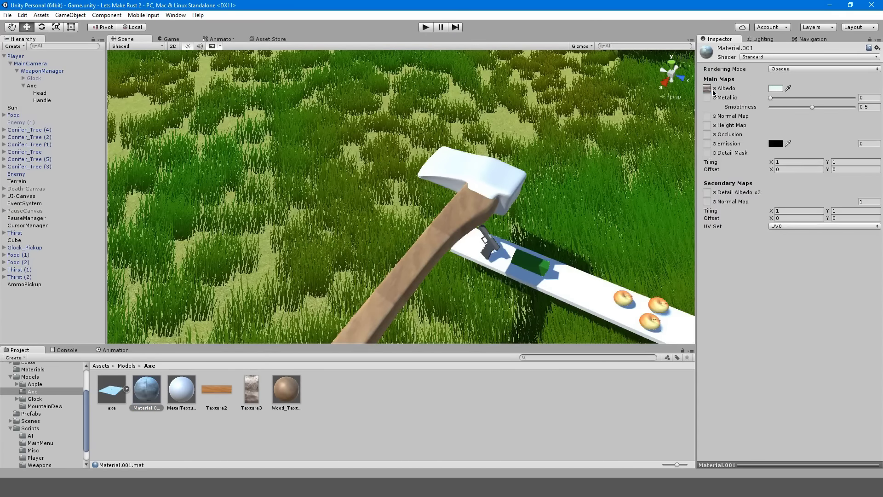
{"action": "left_click", "coordinate": [181, 390]}
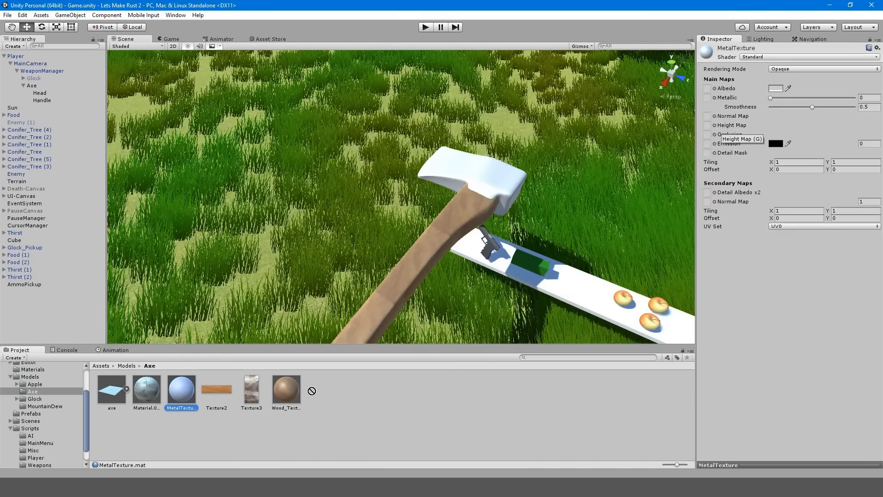
{"action": "left_click_drag", "start_coordinate": [251, 393], "coordinate": [707, 89]}
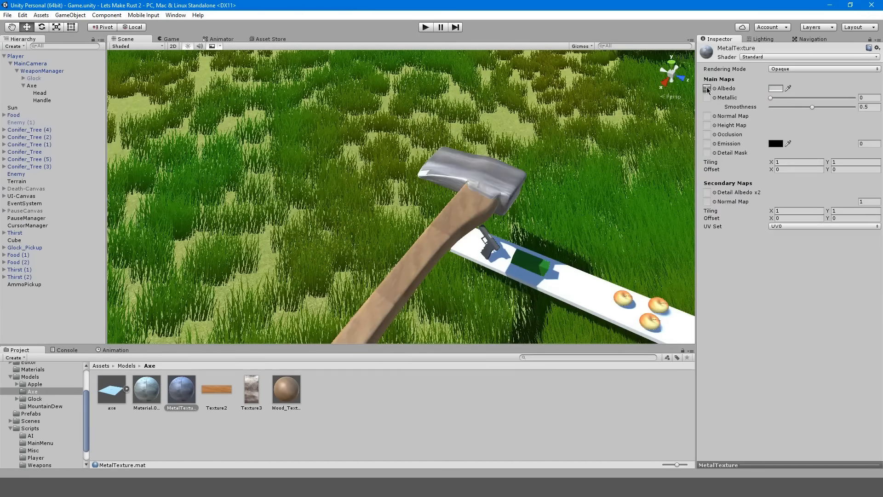
Inspect the textured axe head and set the MetalTexture material's Smoothness to 1.
{"action": "left_click_drag", "start_coordinate": [499, 236], "coordinate": [579, 184], "text": "alt"}
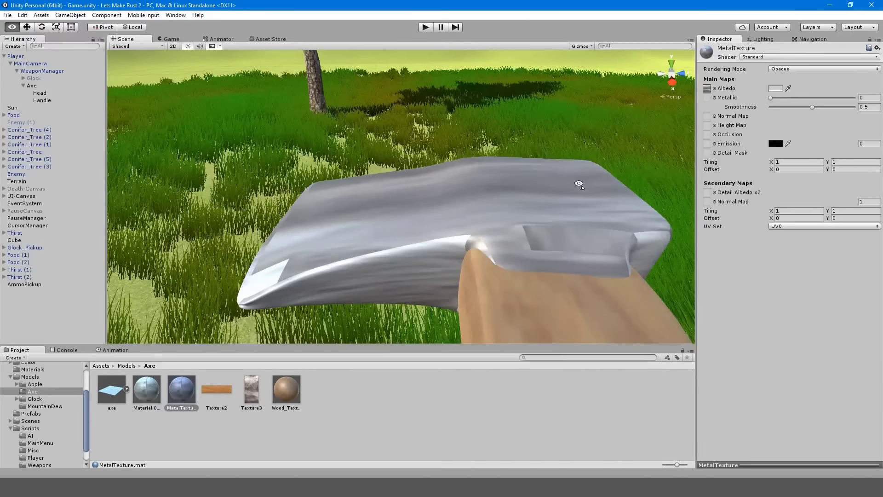
{"action": "left_click_drag", "start_coordinate": [150, 400], "coordinate": [200, 406]}
{"action": "scroll", "coordinate": [266, 276], "scroll_direction": "down", "scroll_amount": 8}
{"action": "left_click_drag", "start_coordinate": [267, 242], "coordinate": [845, 169], "text": "alt"}
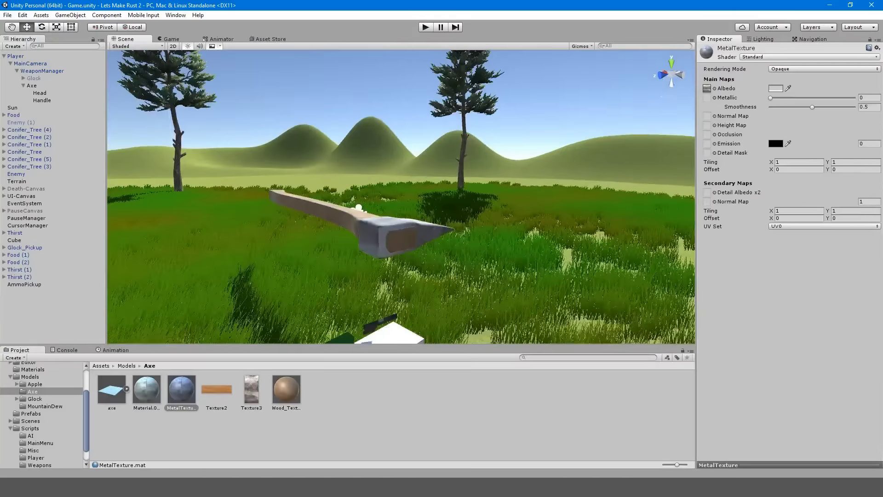
{"action": "right_click_drag", "start_coordinate": [509, 136], "coordinate": [493, 118]}
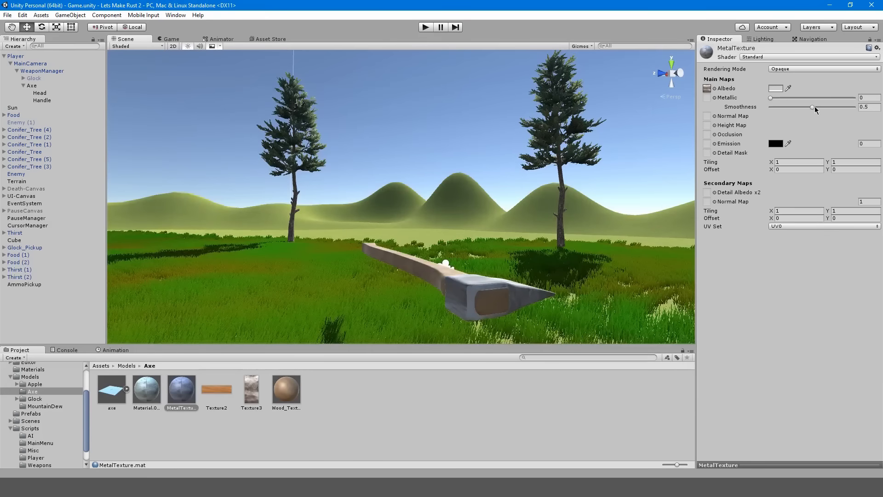
{"action": "left_click_drag", "start_coordinate": [814, 108], "coordinate": [856, 107]}
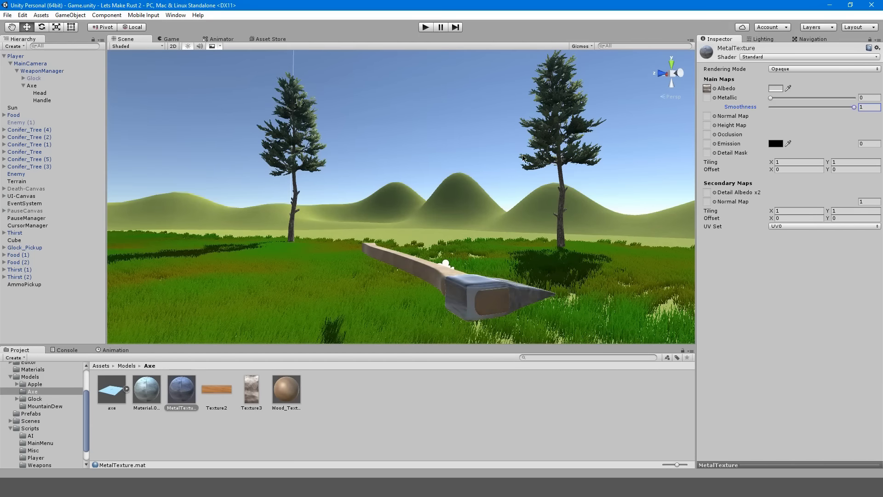
Reduce the MetalTexture material's Smoothness moderately below its maximum.
{"action": "key", "text": "w"}
{"action": "right_click_drag", "start_coordinate": [523, 155], "coordinate": [584, 207]}
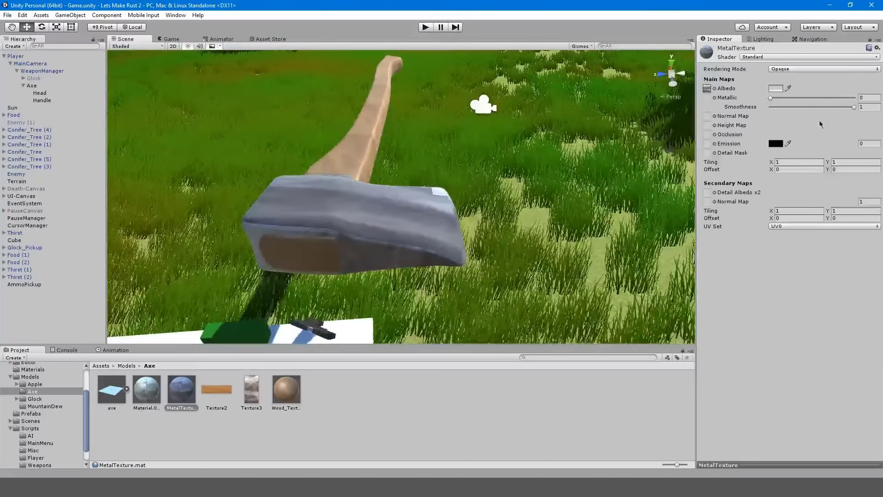
{"action": "left_click_drag", "start_coordinate": [854, 107], "coordinate": [830, 112]}
{"action": "left_click_drag", "start_coordinate": [604, 145], "coordinate": [515, 138], "text": "alt"}
Lower the Smoothness of the handle's Wood_Texture material to 0.286.
{"action": "left_click", "coordinate": [346, 139]}
{"action": "key", "text": "f"}
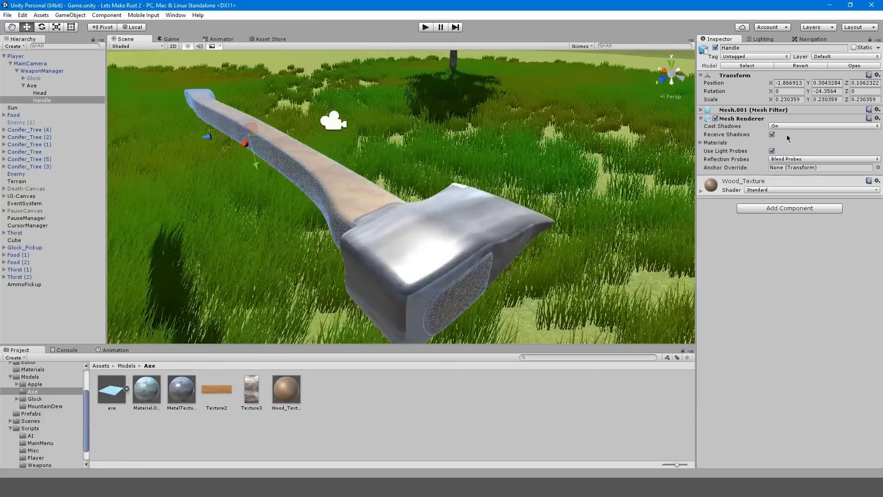
{"action": "left_click", "coordinate": [285, 407]}
{"action": "left_click_drag", "start_coordinate": [812, 107], "coordinate": [767, 115]}
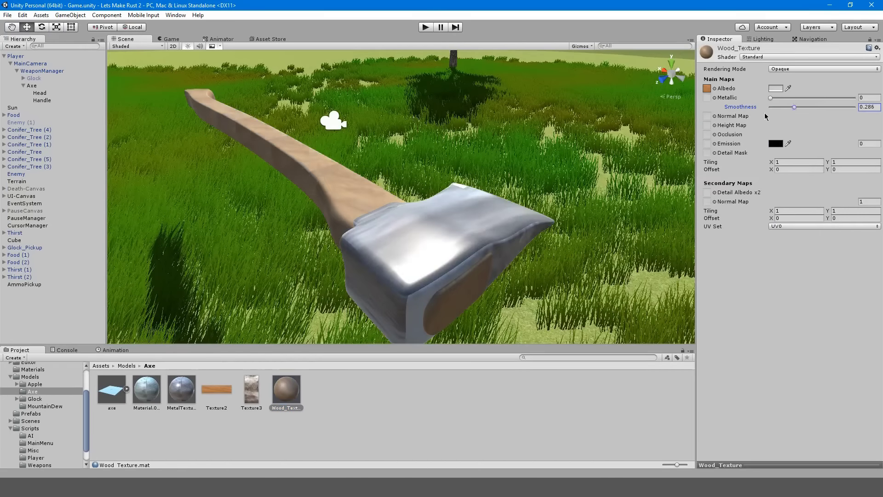
Create an empty child object under WeaponManager and name it Axe.
{"action": "left_click_drag", "start_coordinate": [547, 133], "coordinate": [174, 147], "text": "alt"}
{"action": "right_click_drag", "start_coordinate": [174, 147], "coordinate": [416, 154]}
{"action": "left_click", "coordinate": [407, 76]}
{"action": "left_click", "coordinate": [32, 86]}
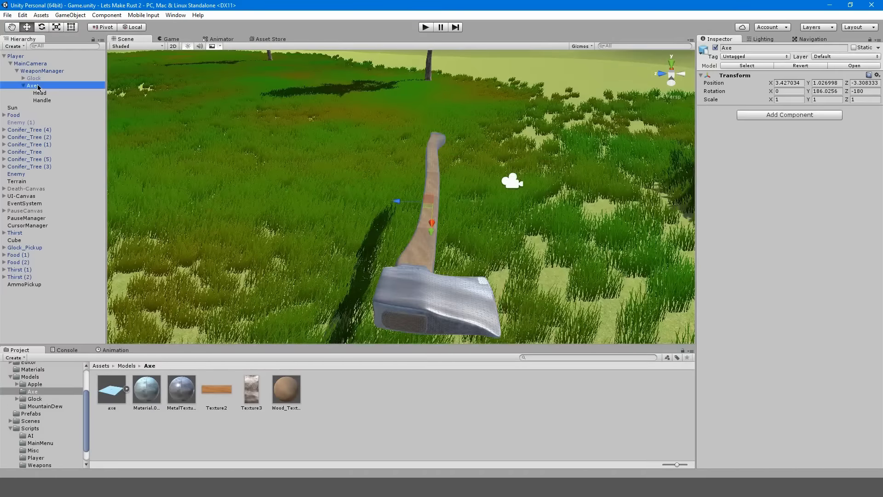
{"action": "left_click", "coordinate": [24, 86]}
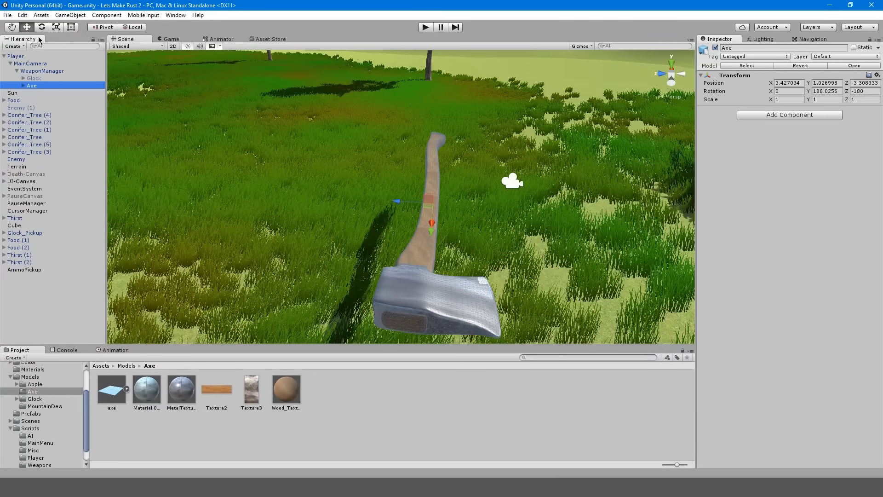
{"action": "left_click", "coordinate": [18, 56]}
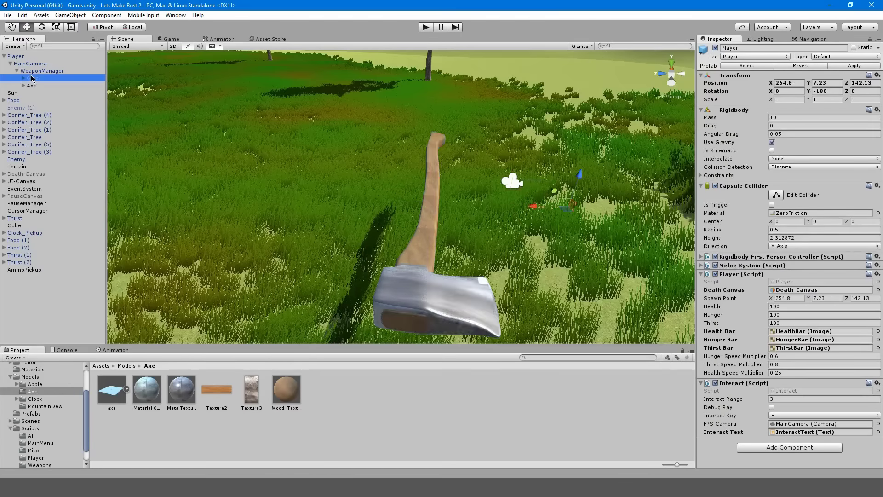
{"action": "right_click", "coordinate": [42, 71]}
{"action": "left_click", "coordinate": [64, 146]}
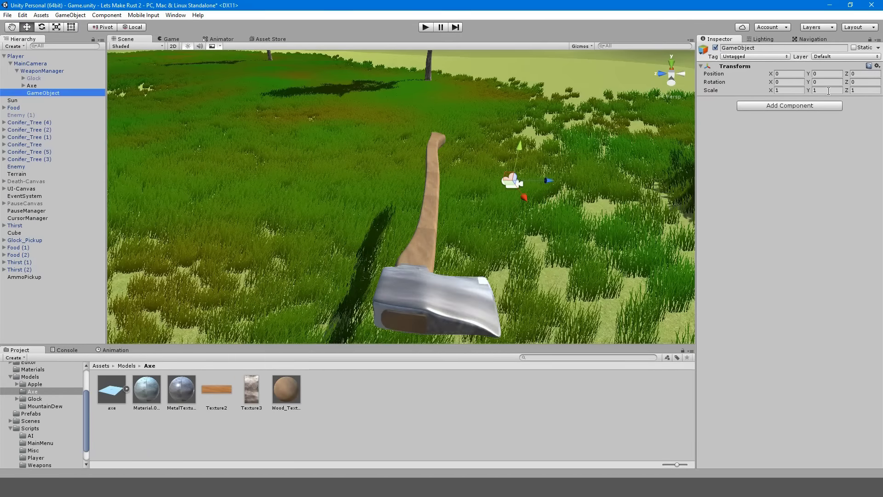
{"action": "key", "text": "F2"}
{"action": "type", "text": "Axe"}
{"action": "key", "text": "Return"}
Rename the axe model object as Axe_Model and parent it to the new empty Axe object.
{"action": "key", "text": "Up"}
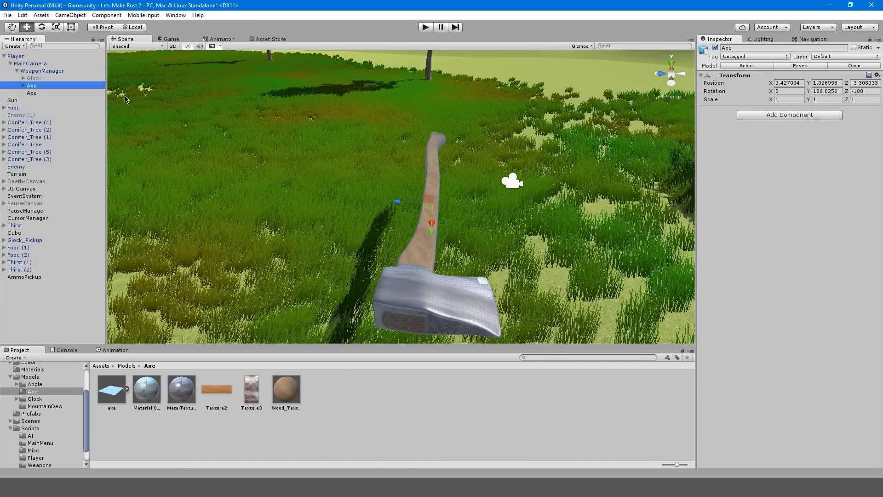
{"action": "key", "text": "F2"}
{"action": "key", "text": "Right"}
{"action": "type", "text": "_Model"}
{"action": "key", "text": "Return"}
{"action": "left_click_drag", "start_coordinate": [44, 88], "coordinate": [32, 93]}
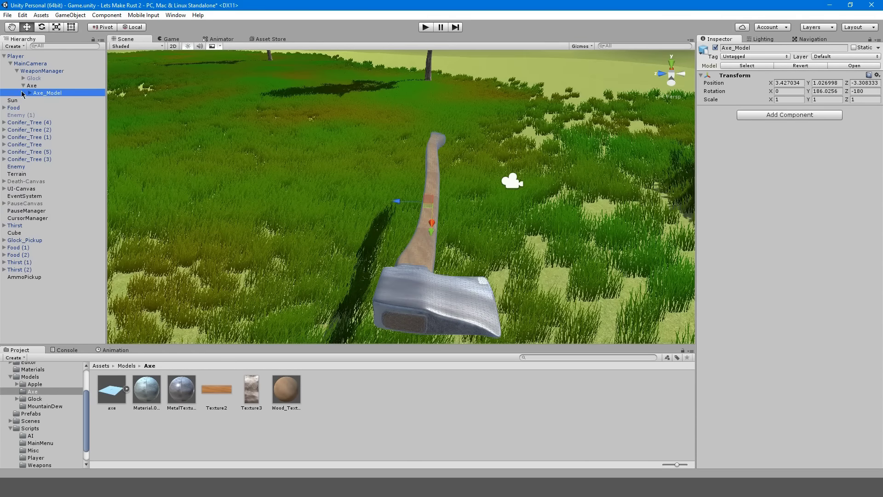
{"action": "left_click", "coordinate": [29, 86]}
{"action": "left_click", "coordinate": [24, 87]}
{"action": "key", "text": "Left"}
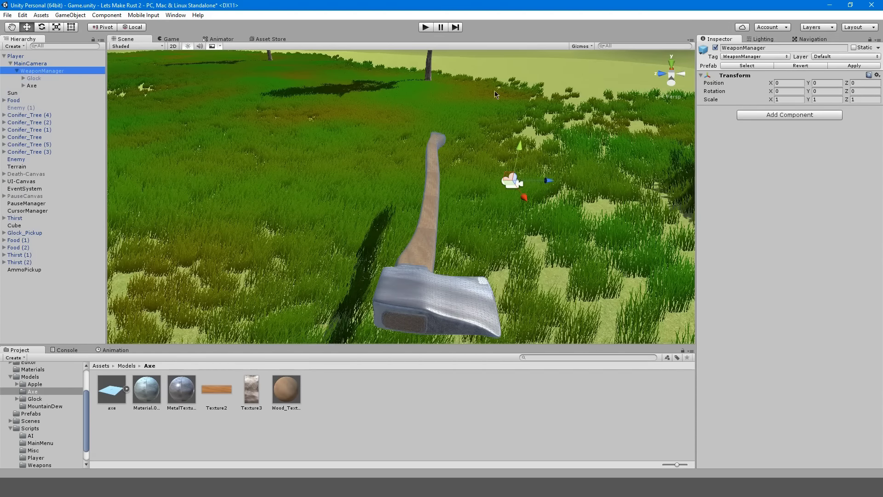
Apply the Player object's changes to its prefab and select the Axe object under WeaponManager.
{"action": "left_click", "coordinate": [30, 63]}
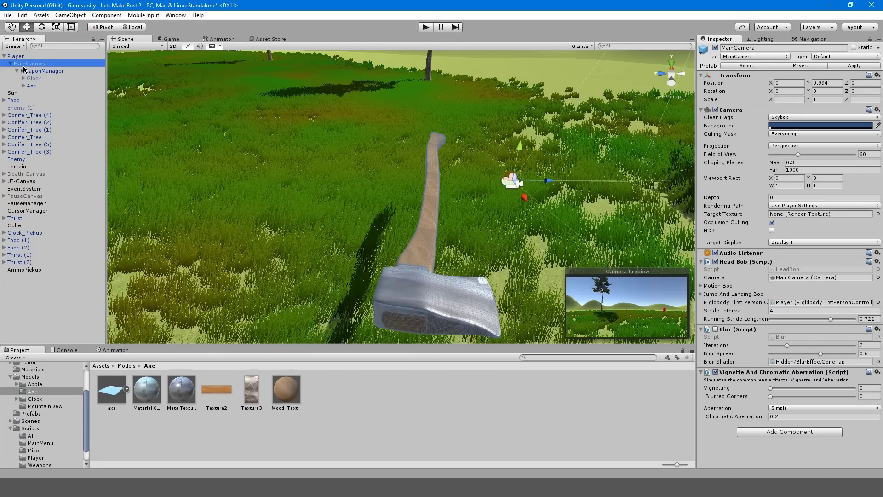
{"action": "left_click", "coordinate": [13, 46]}
{"action": "left_click", "coordinate": [99, 53]}
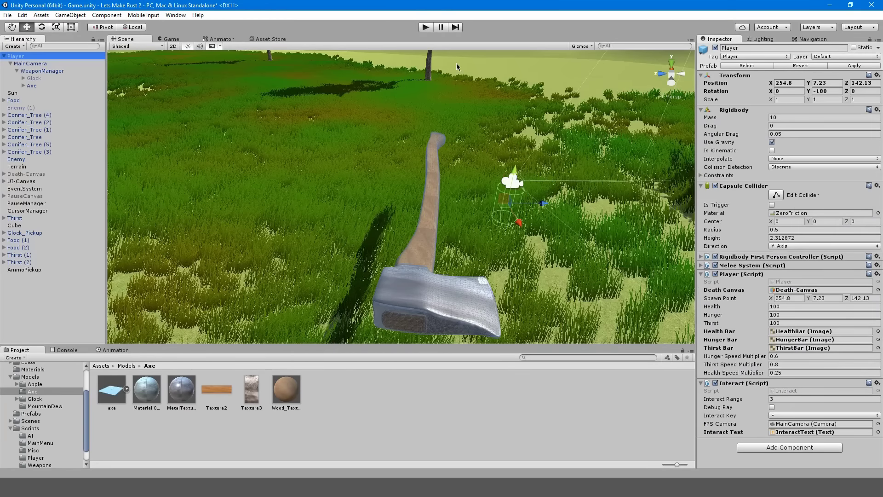
{"action": "left_click", "coordinate": [855, 68]}
{"action": "left_click", "coordinate": [31, 86]}
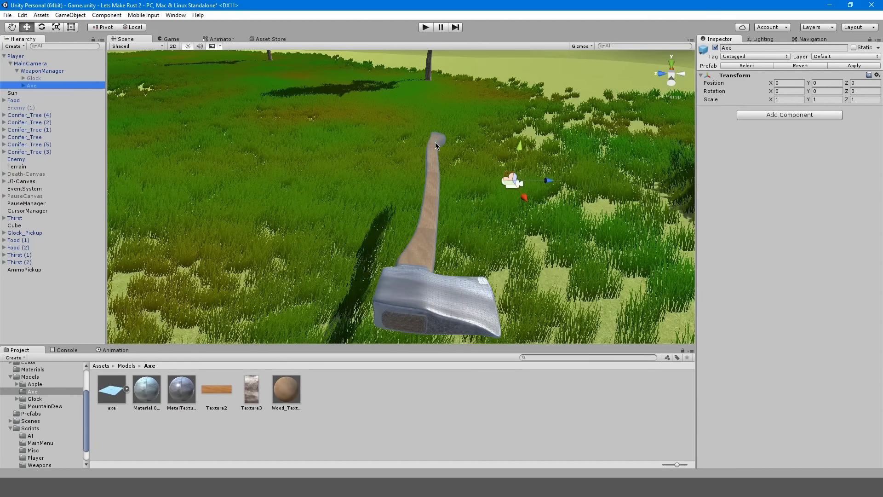
{"action": "right_click_drag", "start_coordinate": [436, 146], "coordinate": [500, 139]}
{"action": "key", "text": "a"}
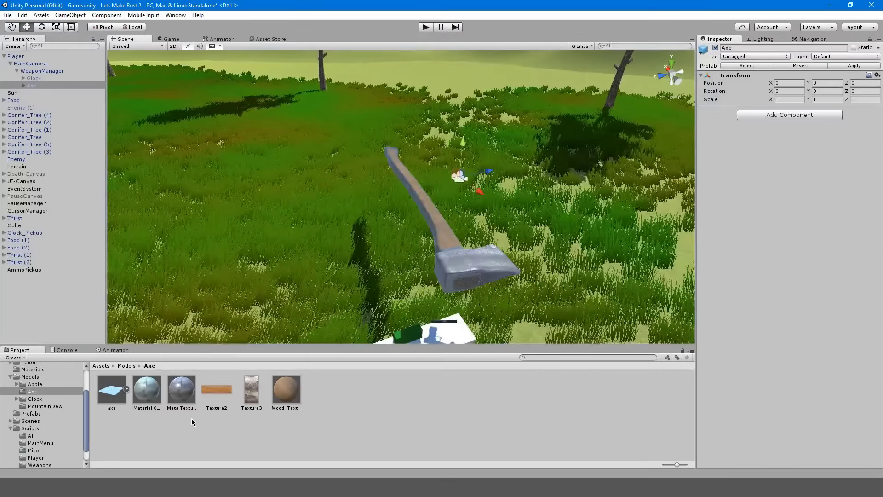